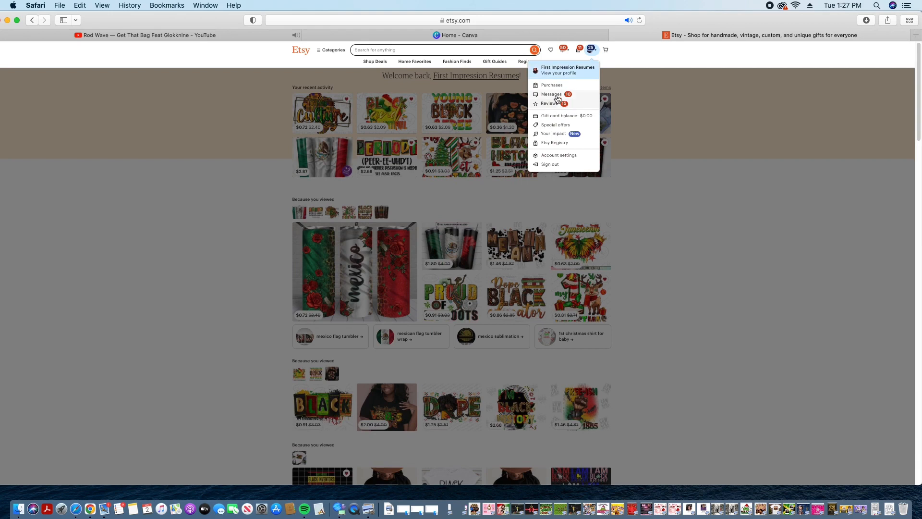
Step: Download 4MexicanFlagStraight.png from the Mexican Flag Tumbler Wrap purchase on Etsy and minimize its preview windows
left_click(556, 92)
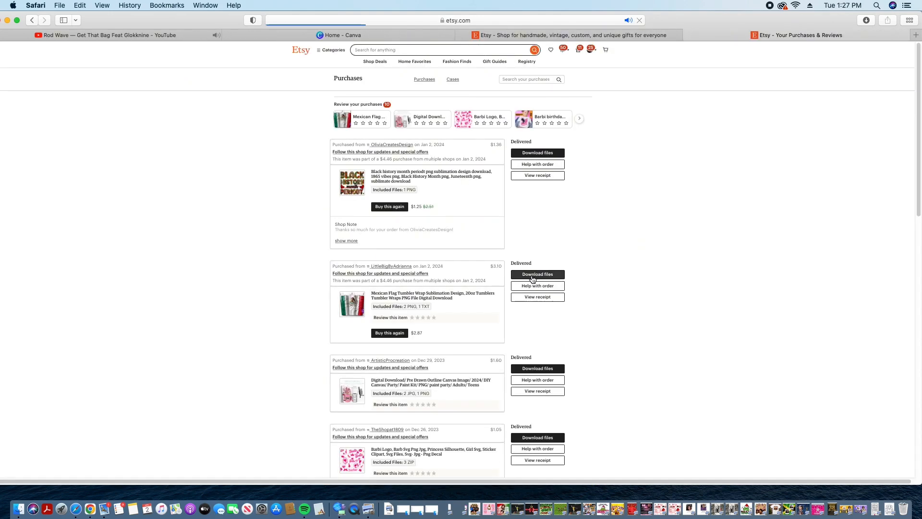
left_click(533, 276)
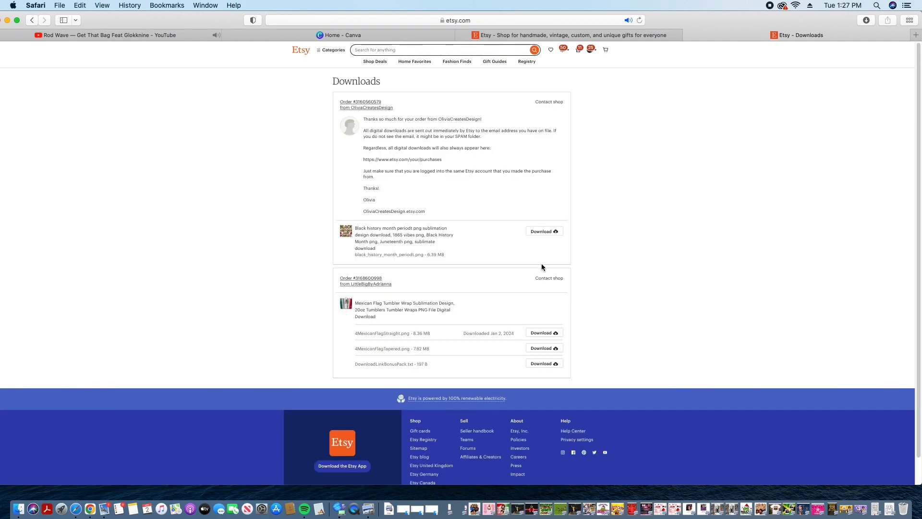
left_click(555, 335)
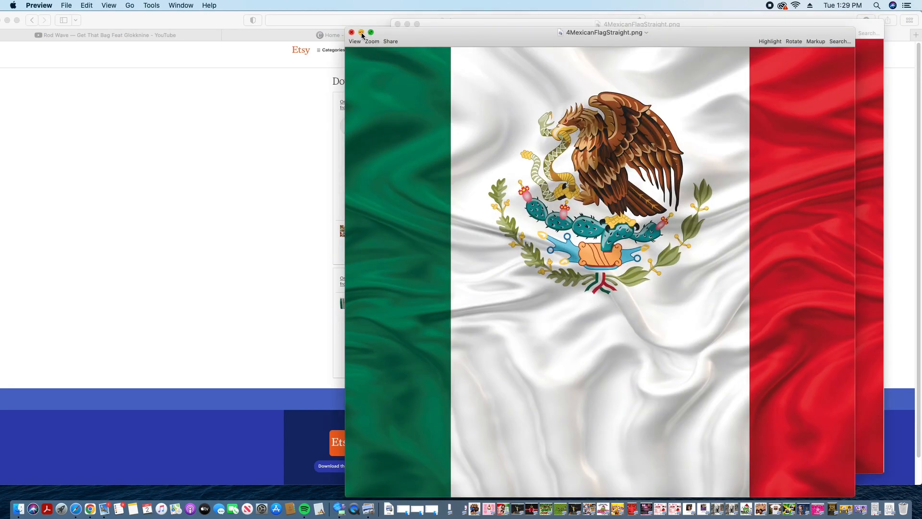
left_click(362, 33)
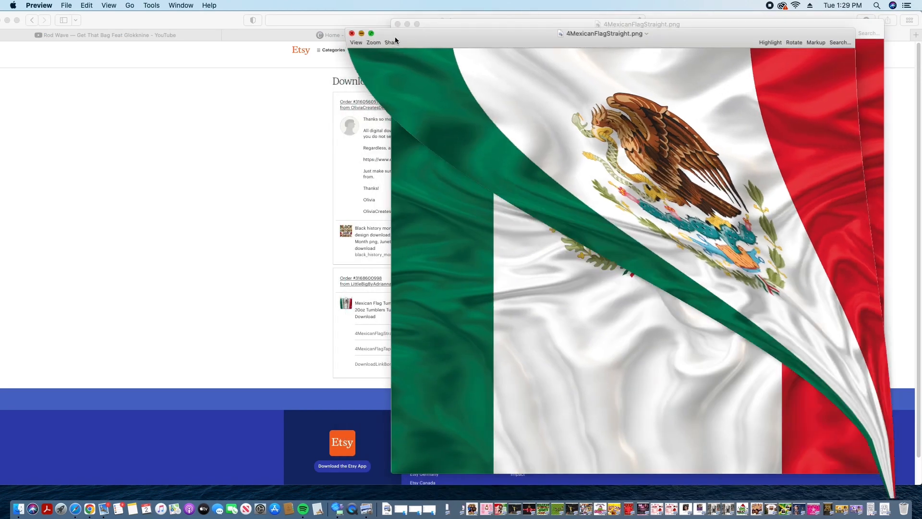
left_click(408, 24)
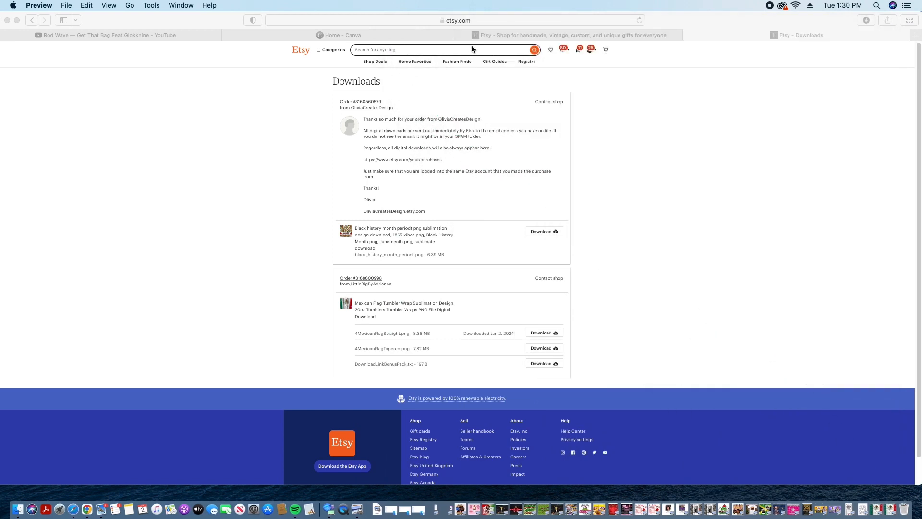
Step: Switch to Canva and create a custom-size design of 9.3 in × 8.2 in
left_click(474, 35)
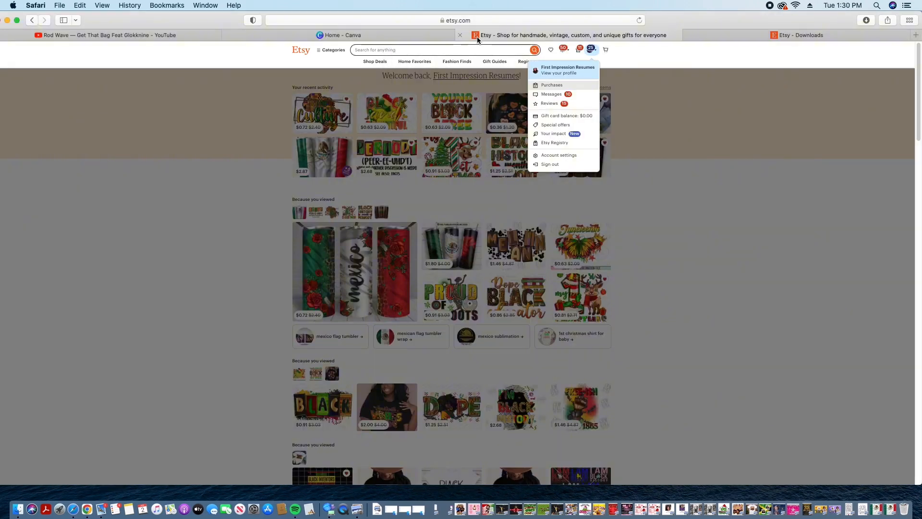
left_click(437, 35)
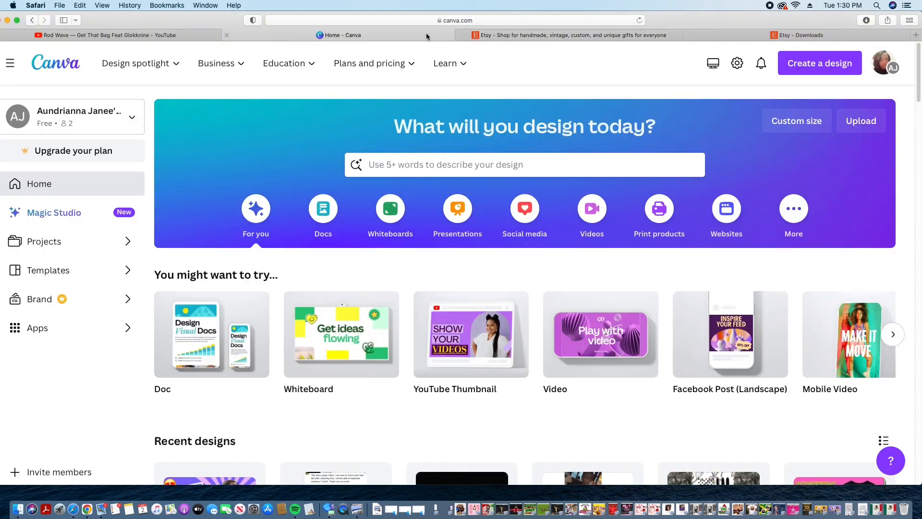
left_click(810, 65)
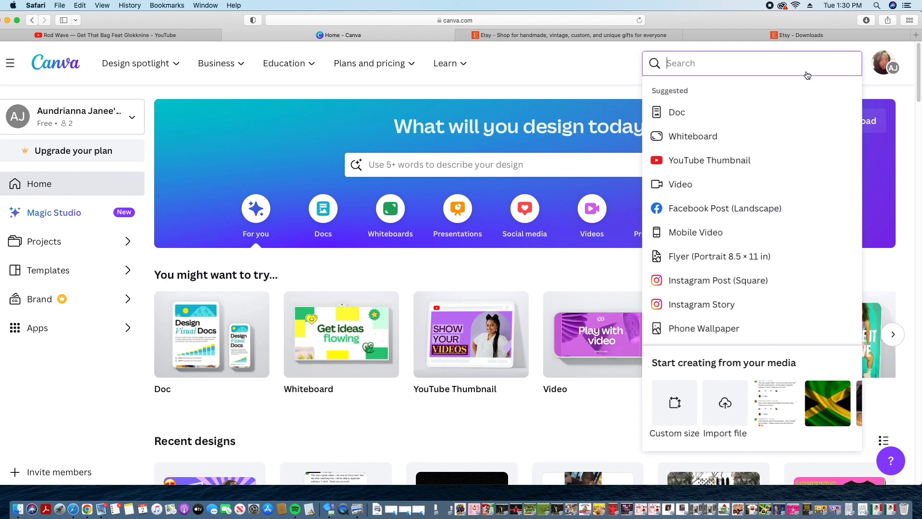
left_click(668, 403)
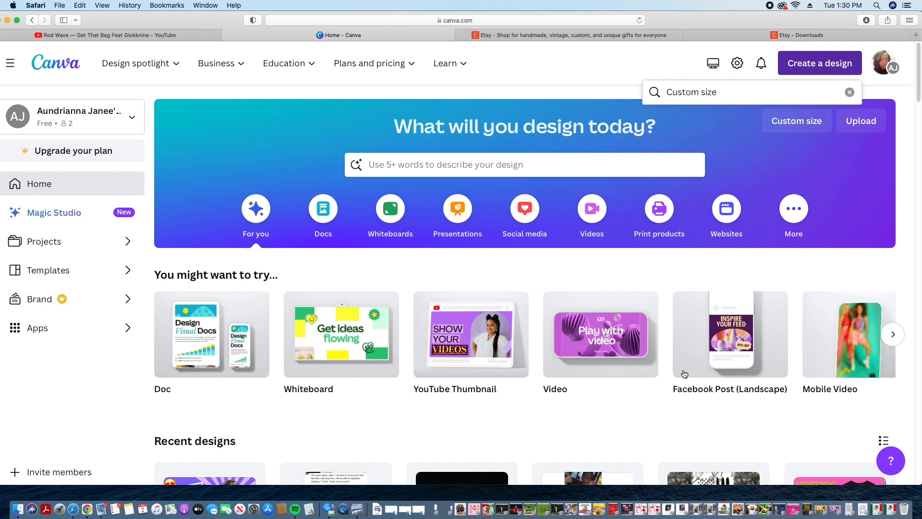
left_click(686, 235)
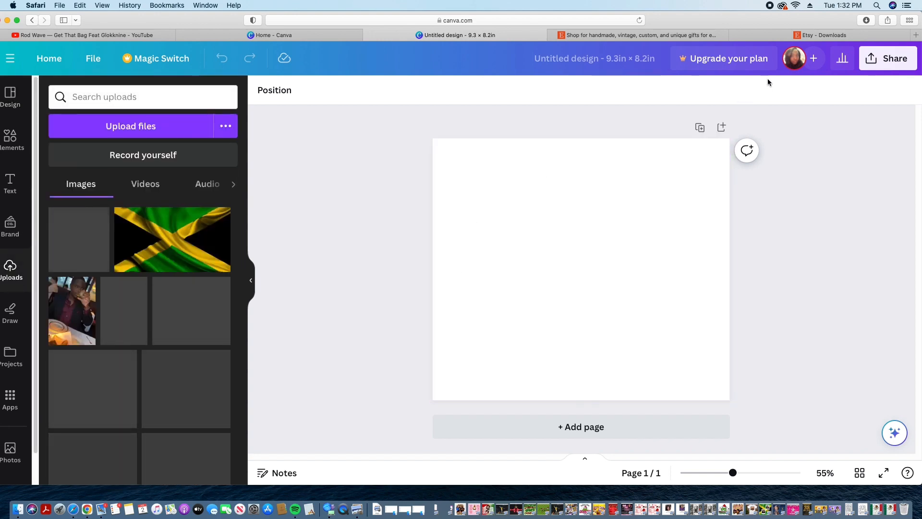
Step: Upload the downloaded 4MexicanFlagStraight.png from the Downloads folder to the design's image uploads
left_click(866, 20)
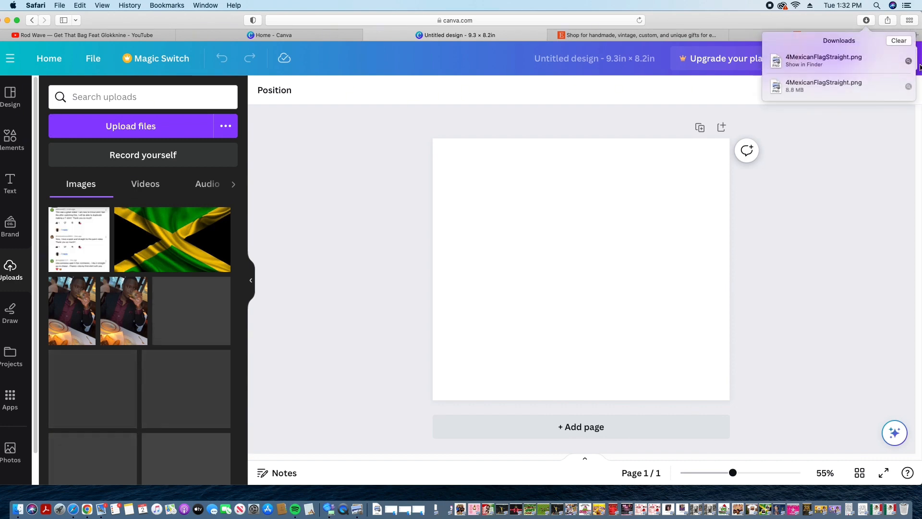
left_click(909, 61)
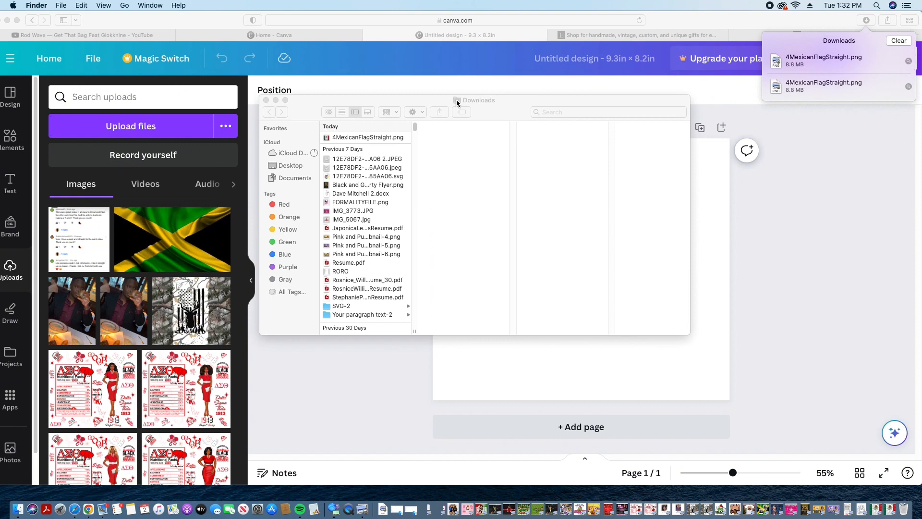
left_click_drag(380, 138, 46, 268)
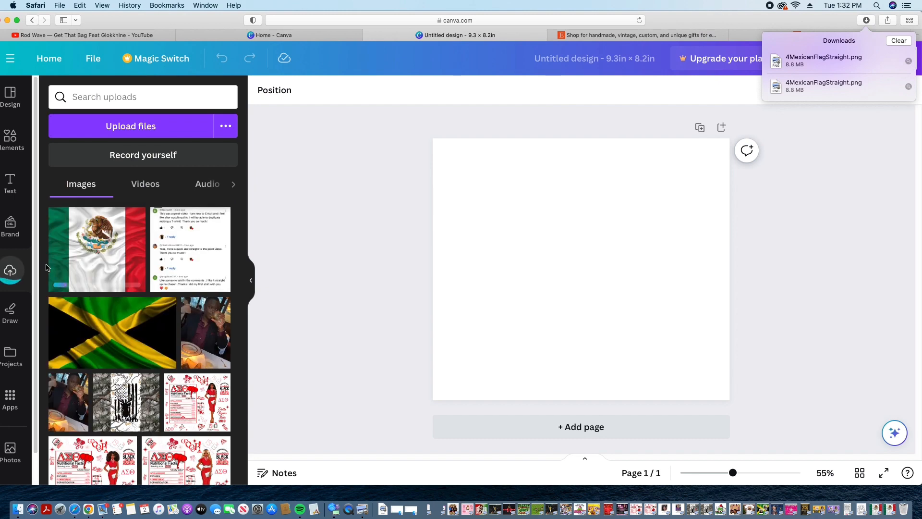
Step: Place the uploaded Mexican flag image on the page and enlarge and position it to cover the whole canvas
left_click(81, 271)
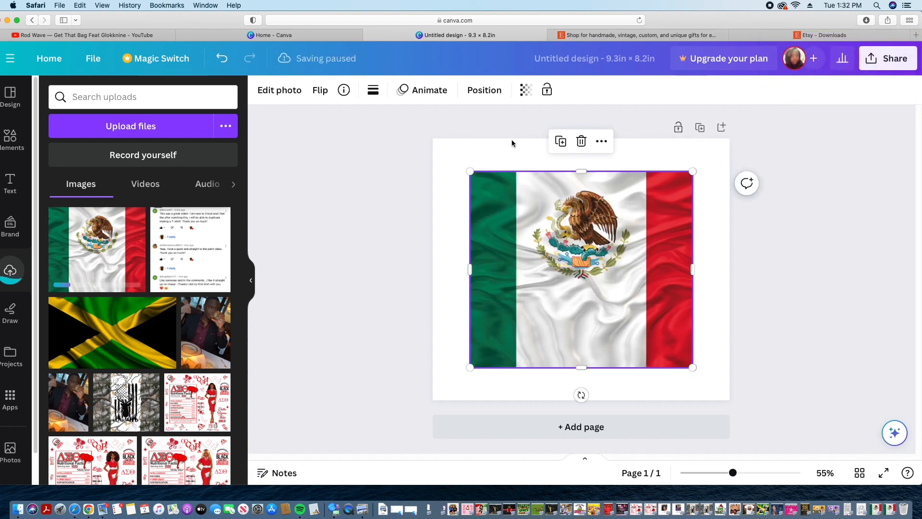
left_click_drag(471, 172, 433, 138)
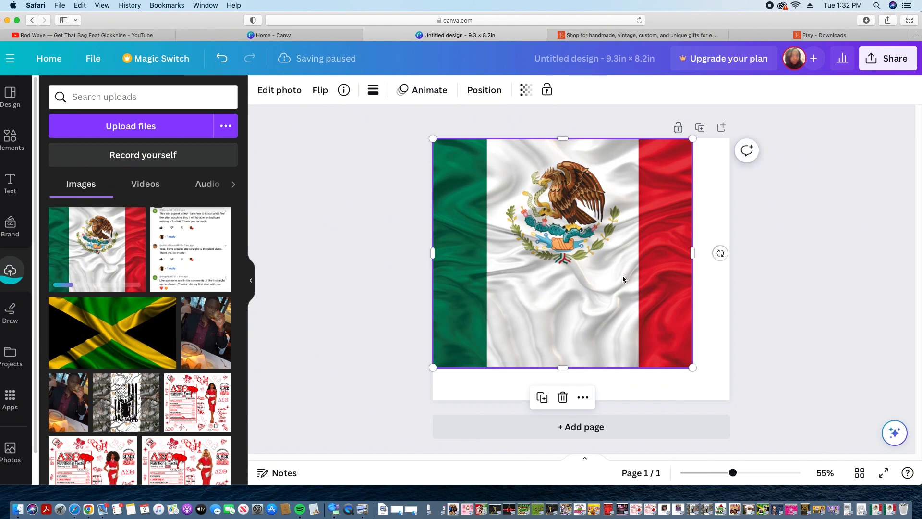
left_click_drag(693, 368, 735, 404)
left_click(766, 280)
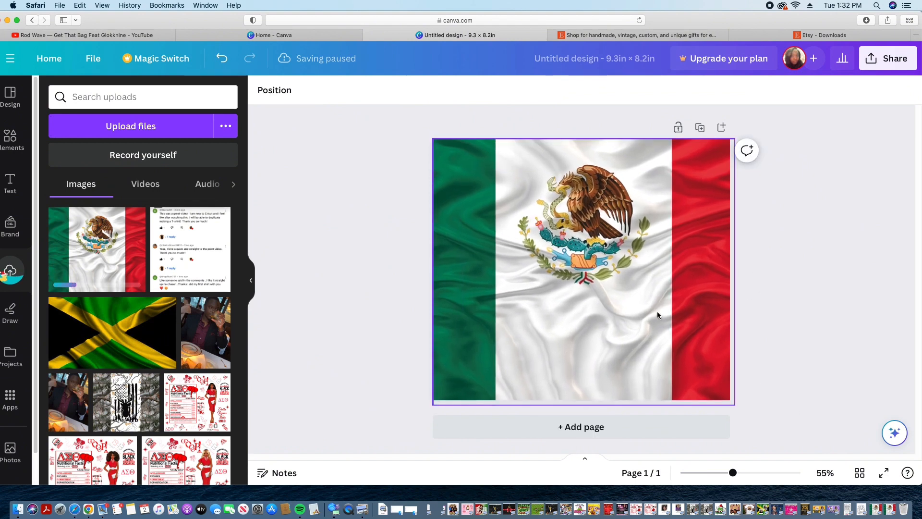
left_click_drag(554, 306, 590, 305)
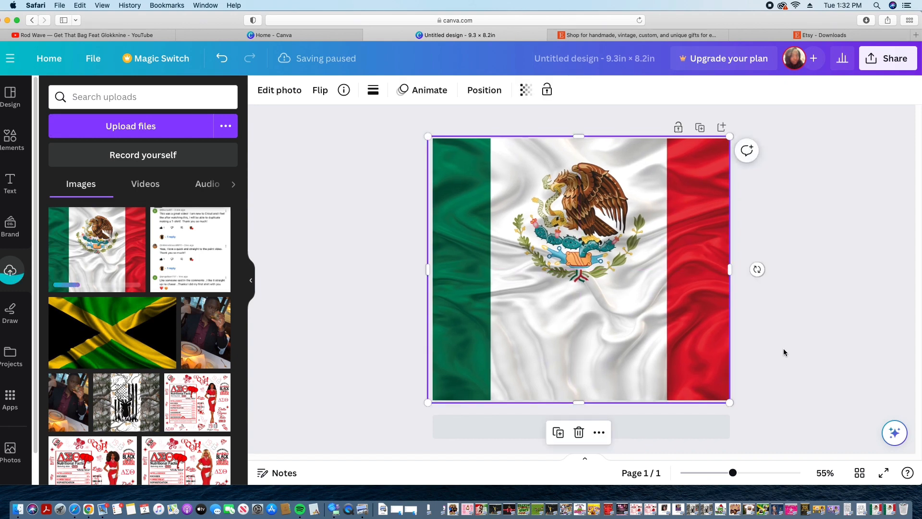
left_click(836, 353)
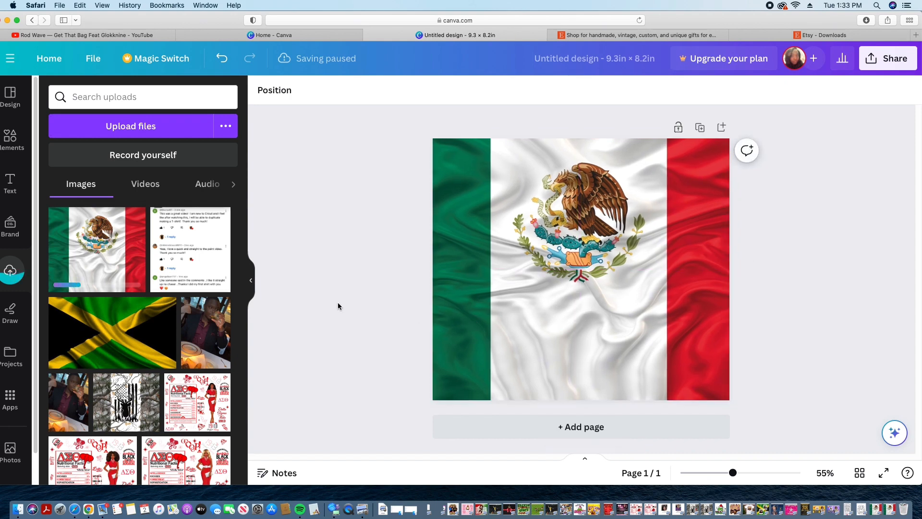
Step: Add a heading text box containing the letters L and V stacked on two separate lines
left_click(8, 178)
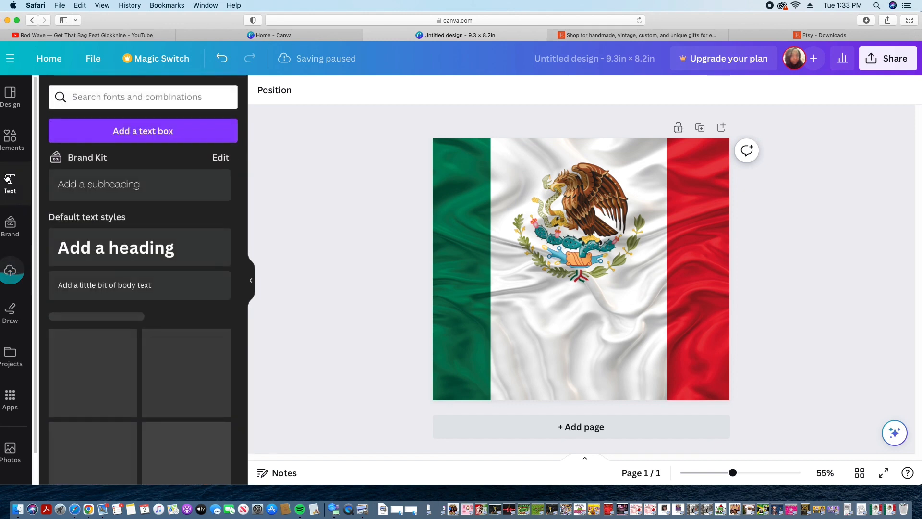
left_click(79, 254)
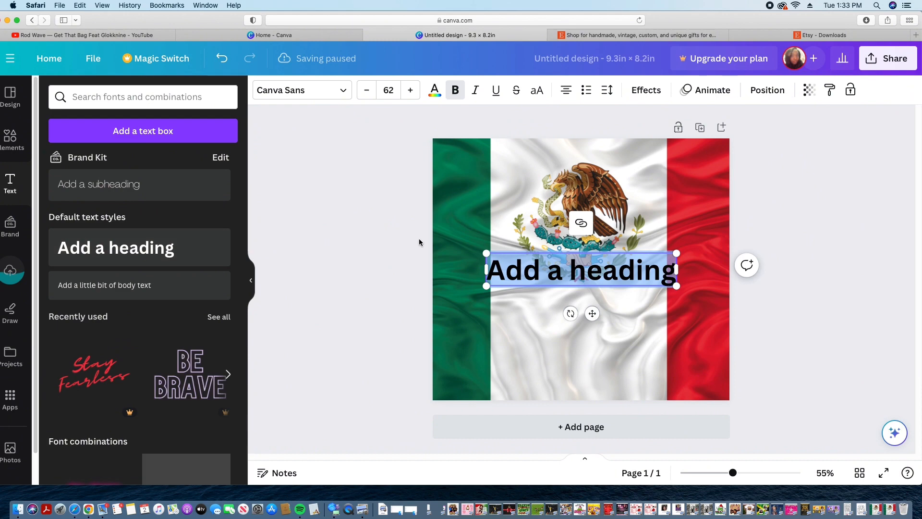
left_click(555, 266)
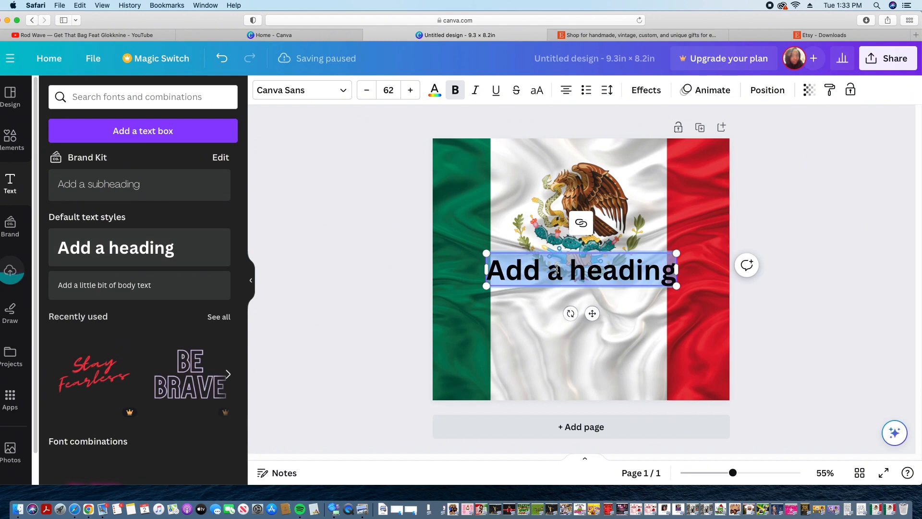
triple_click(557, 270)
type("L")
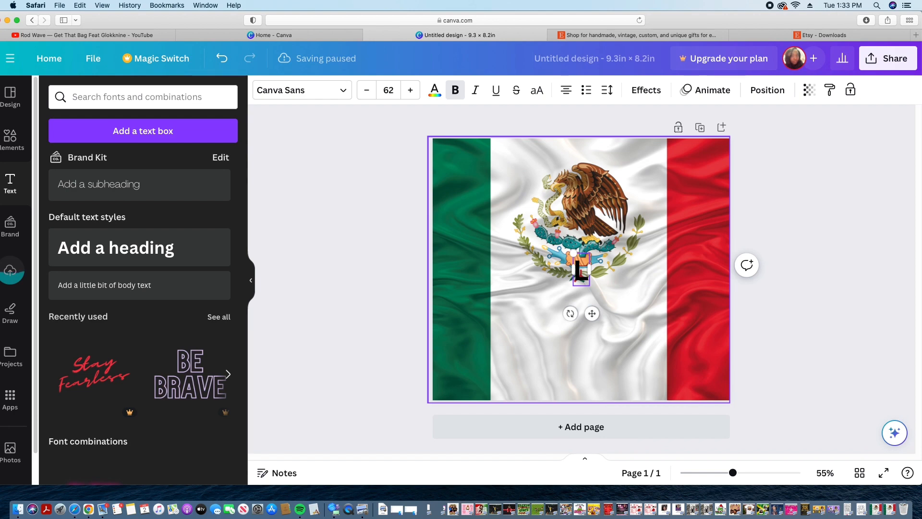
key("Return")
type("V")
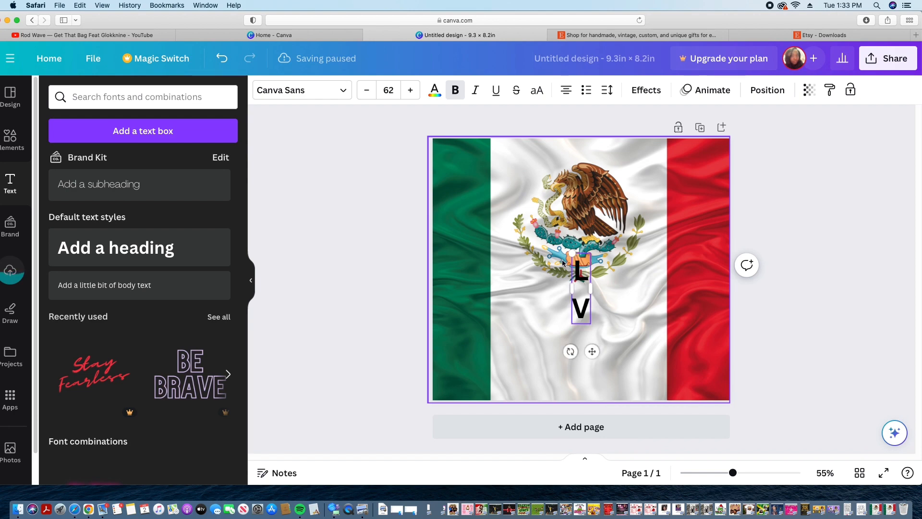
Step: Reduce the line spacing of the stacked L and V letters to 1.13
double_click(582, 274)
key("super+a")
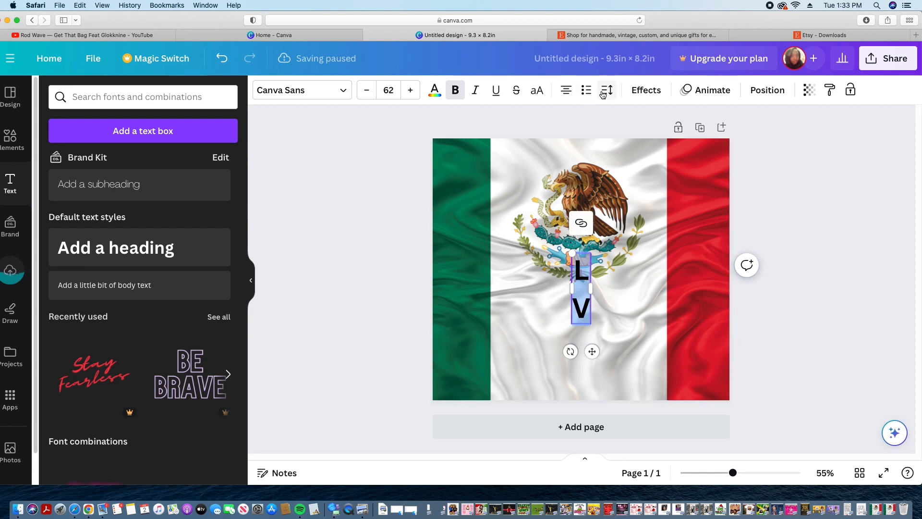
left_click(604, 93)
left_click_drag(671, 174, 651, 175)
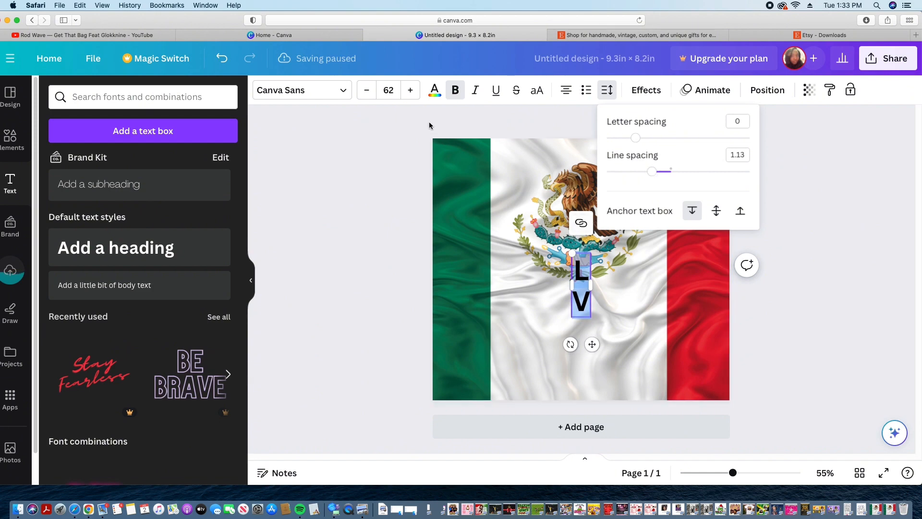
Step: Increase the font size of the stacked L and V letters to 73
left_click(411, 90)
left_click(411, 90)
left_click(410, 90)
left_click(411, 90)
left_click(411, 90)
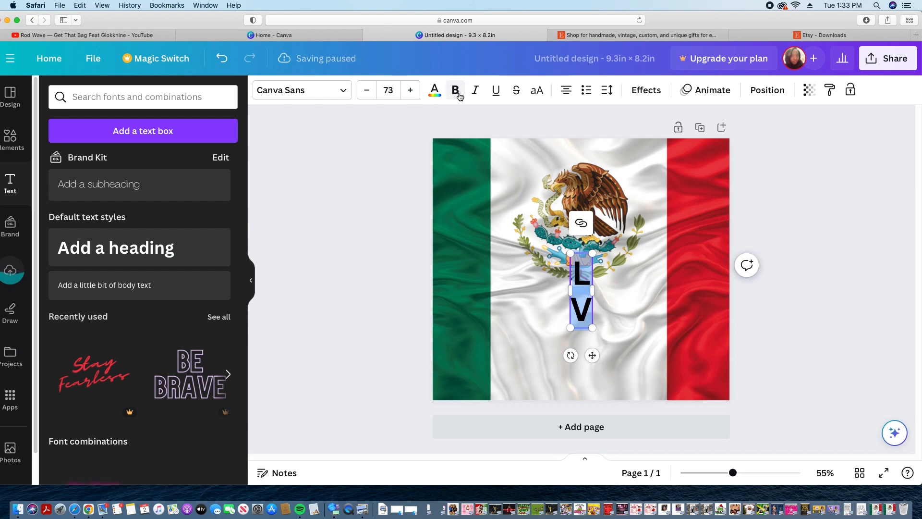
Step: Compare the Anton and Impact fonts on the stacked letters and apply Anton
left_click(324, 96)
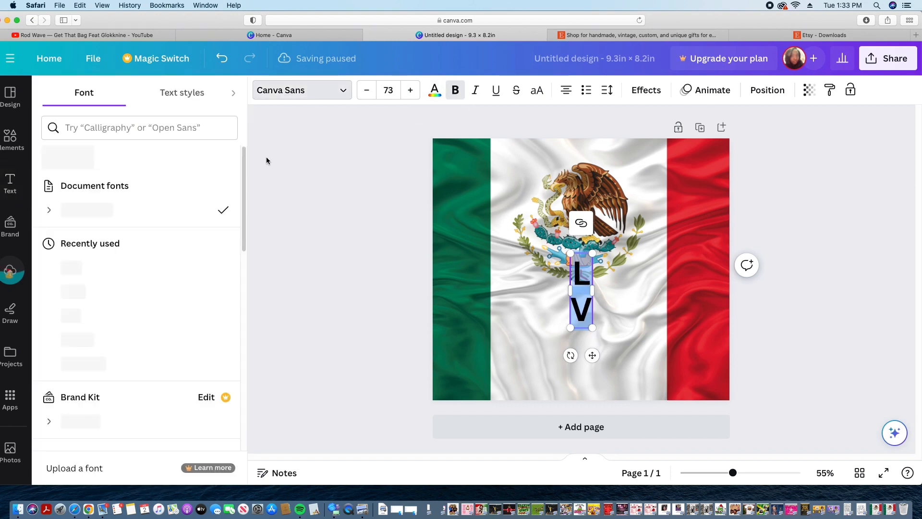
left_click(200, 269)
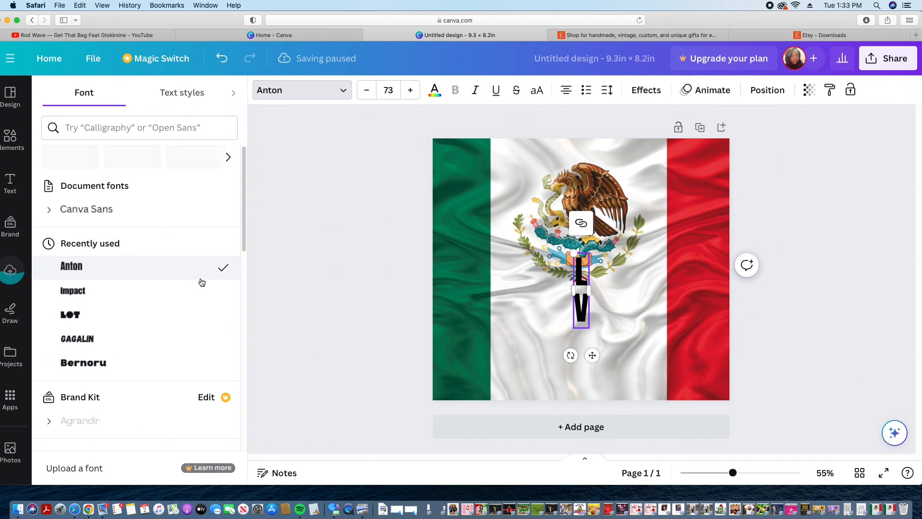
left_click(192, 294)
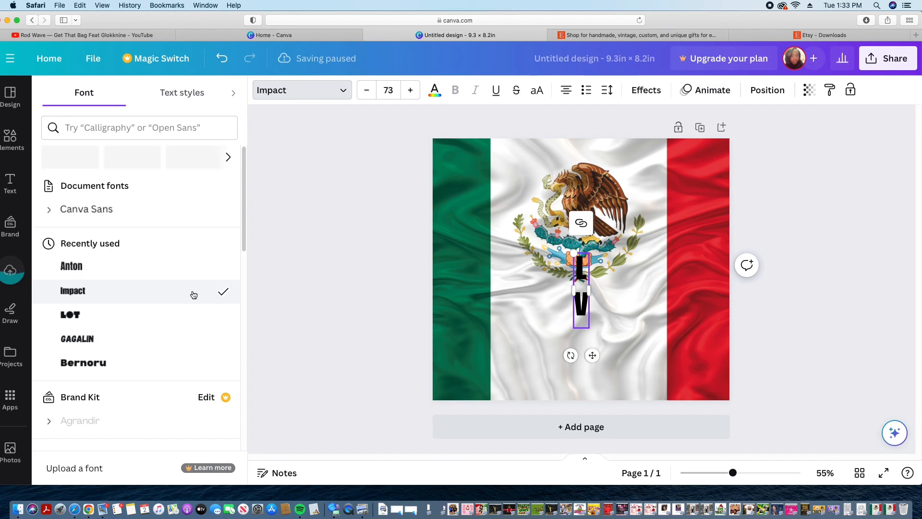
left_click(197, 275)
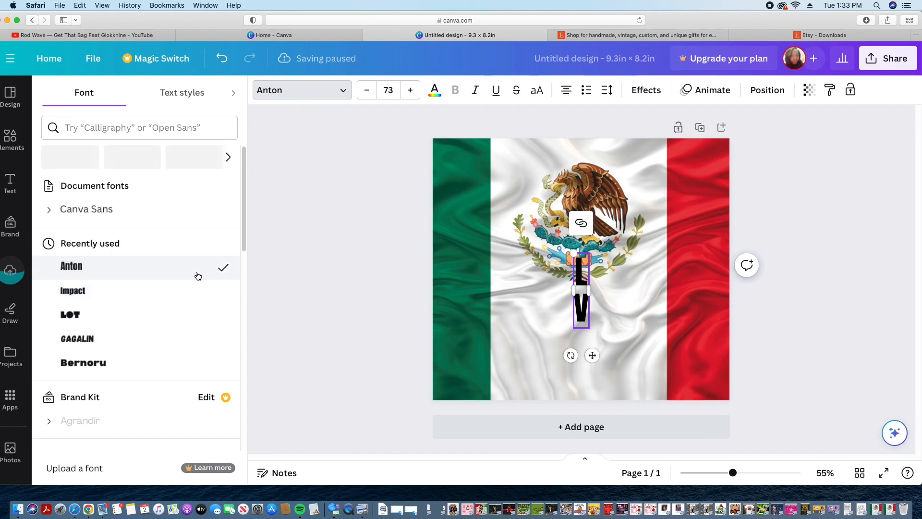
Step: Select the whole L and V text and raise its font size to 75
double_click(583, 282)
triple_click(583, 281)
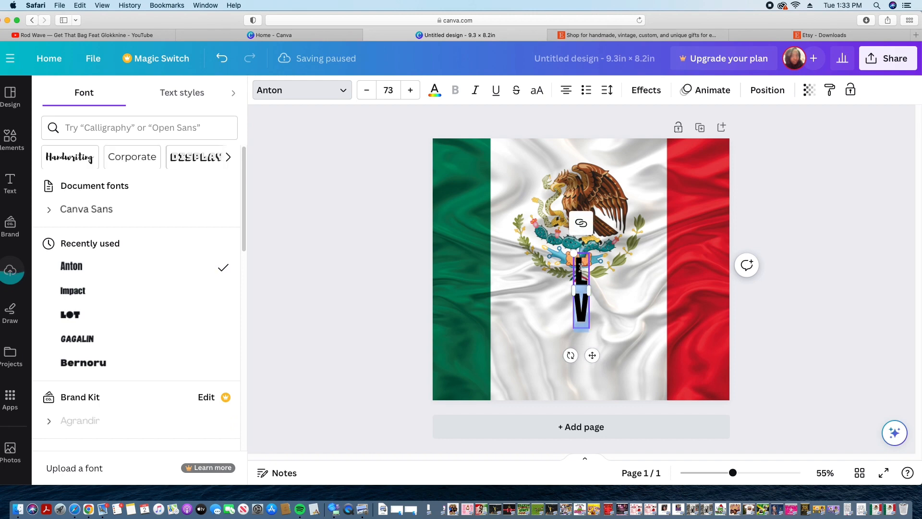
left_click(410, 90)
left_click(410, 90)
Step: Color the L and V letters white and move them onto the flag's red stripe
left_click(435, 93)
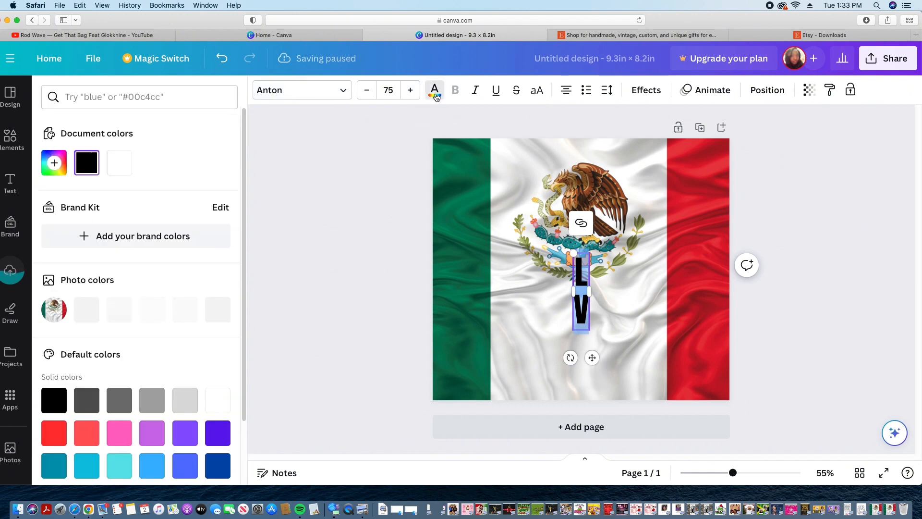
left_click_drag(244, 332, 246, 366)
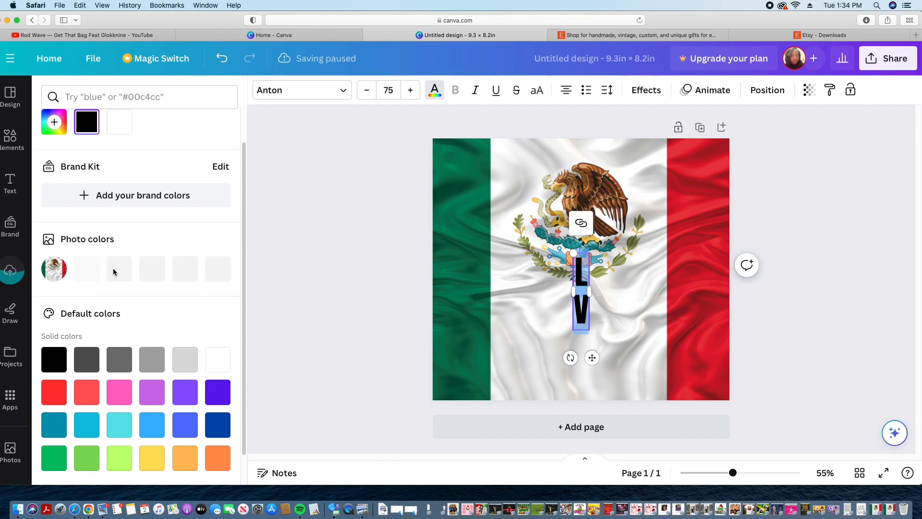
left_click(54, 359)
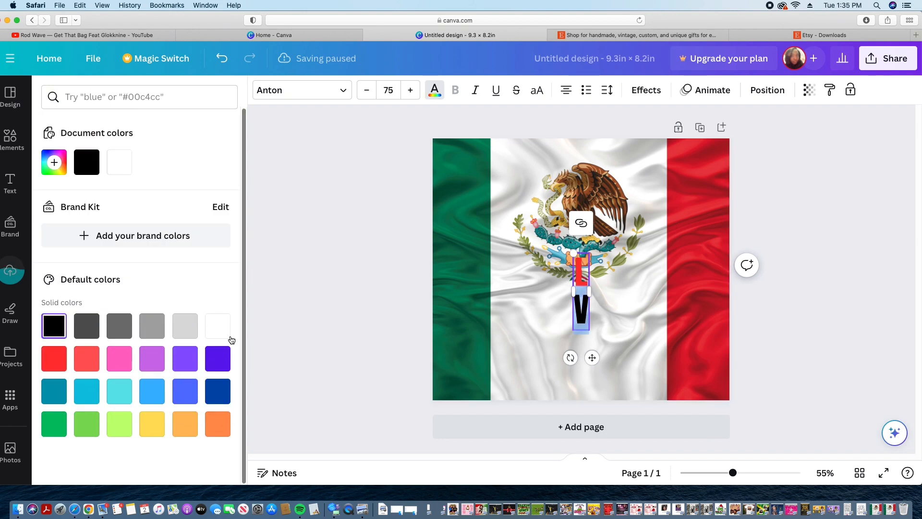
left_click(218, 326)
left_click_drag(592, 358, 712, 325)
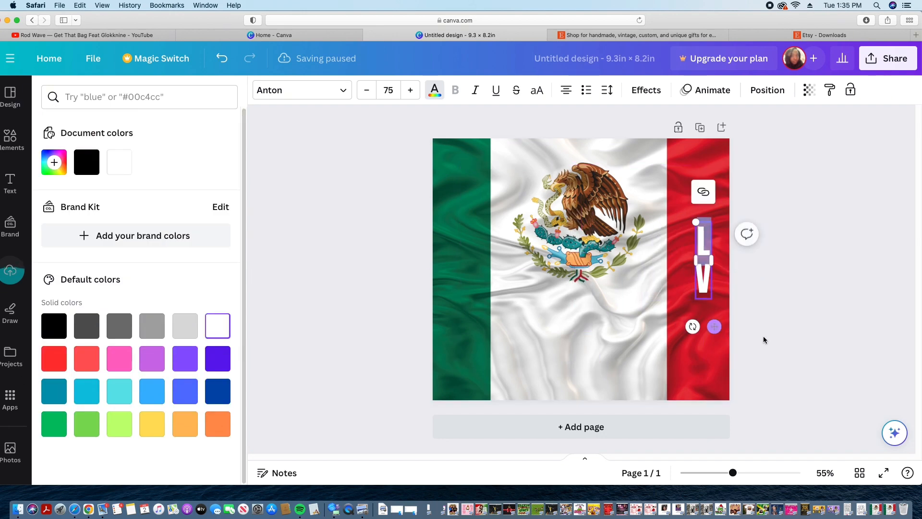
Step: Replace the stacked L with the letter I, set the I and V in Anton, and position them on the red stripe
left_click(778, 336)
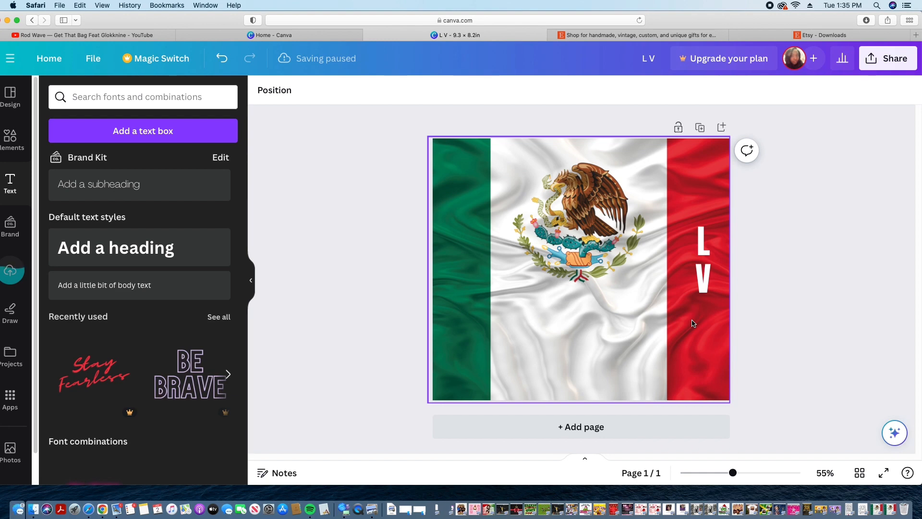
left_click(468, 281)
left_click(703, 281)
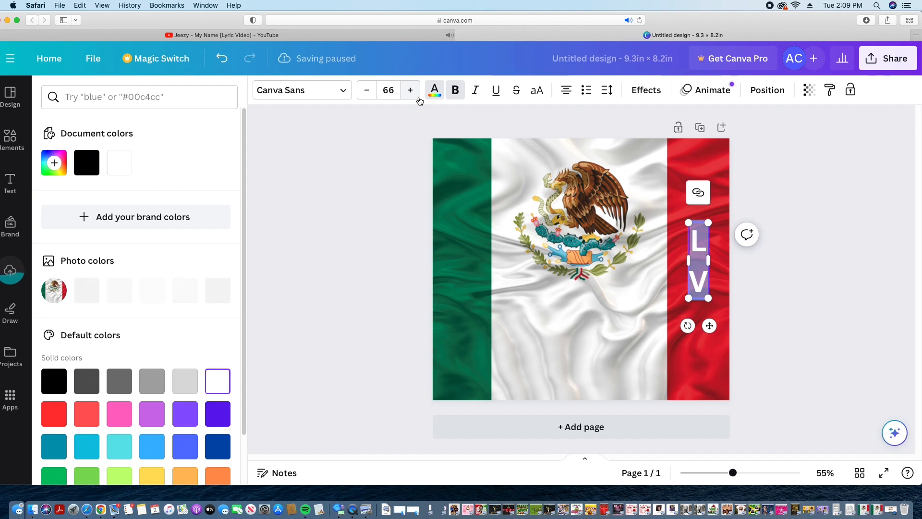
key("BackSpace")
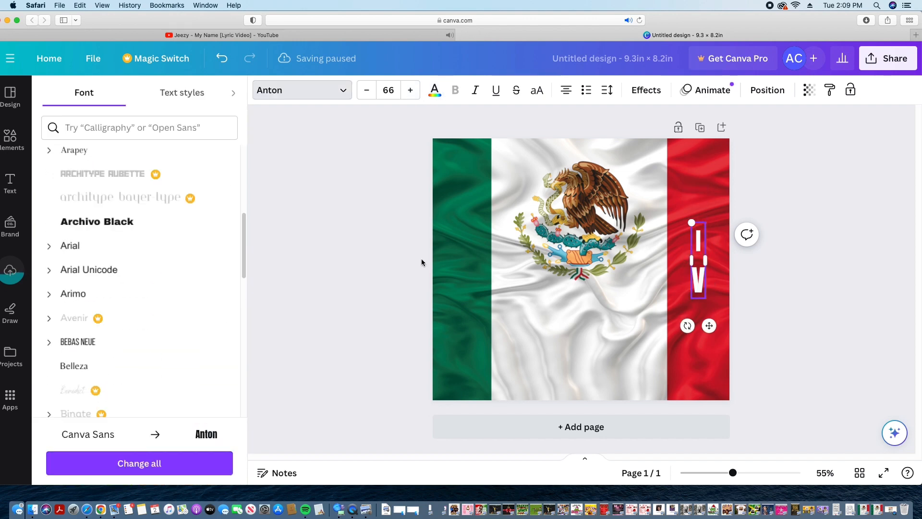
left_click_drag(710, 325, 708, 314)
Step: Download the finished flag design as a PNG file
left_click(889, 59)
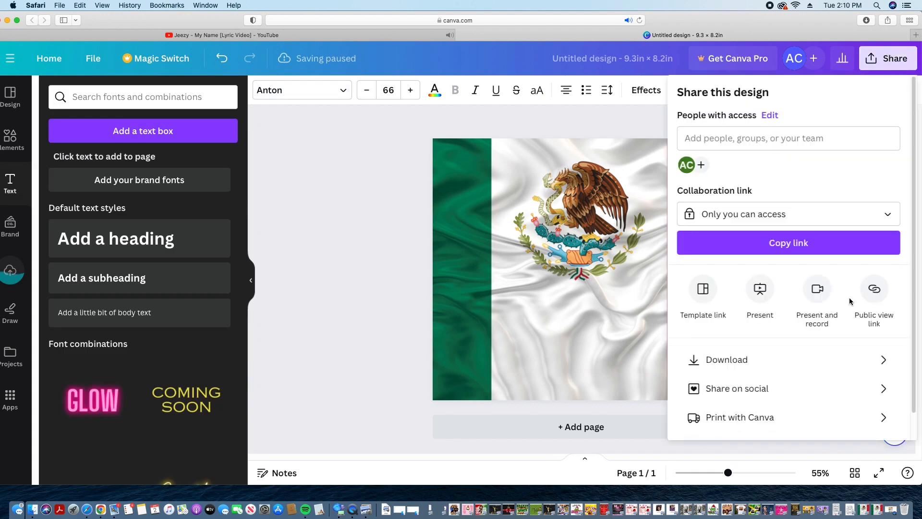
left_click(829, 356)
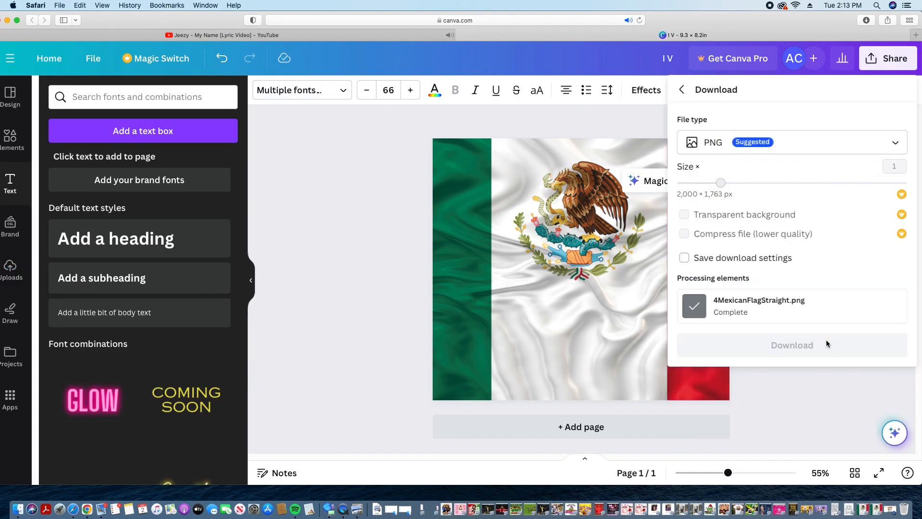
left_click(829, 344)
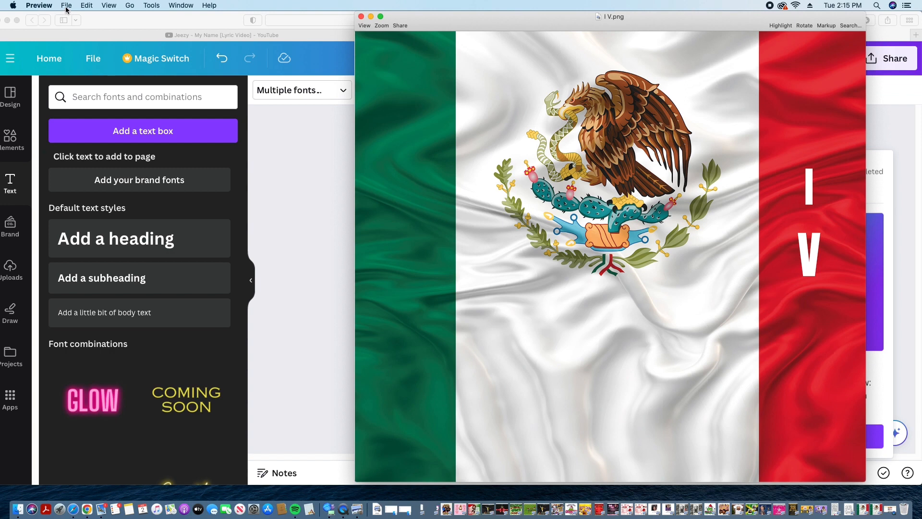
Step: Switch to Preview and open the print settings for the downloaded I V.png image
left_click(66, 6)
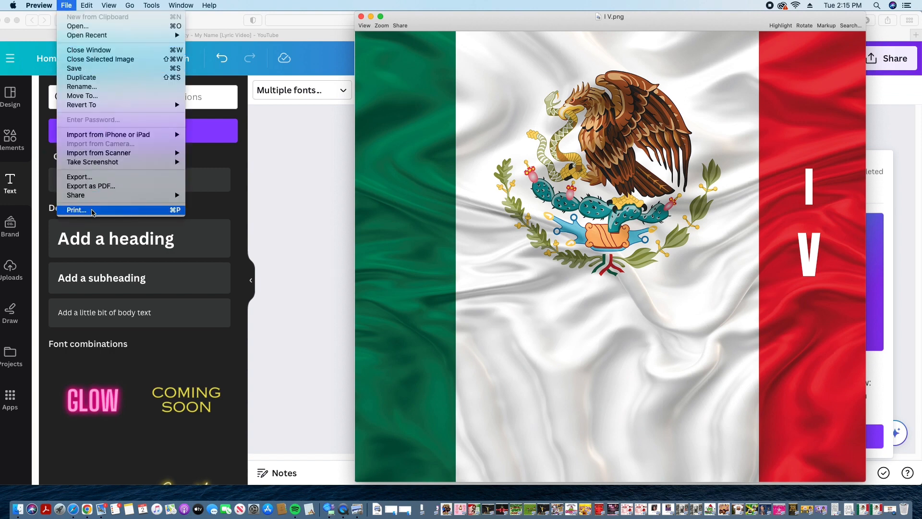
left_click(107, 208)
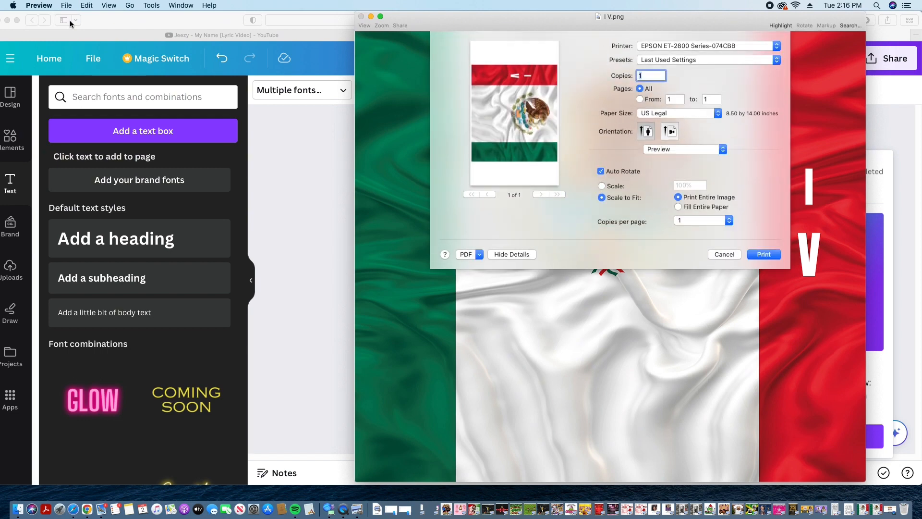
left_click(66, 6)
mouse_move(86, 5)
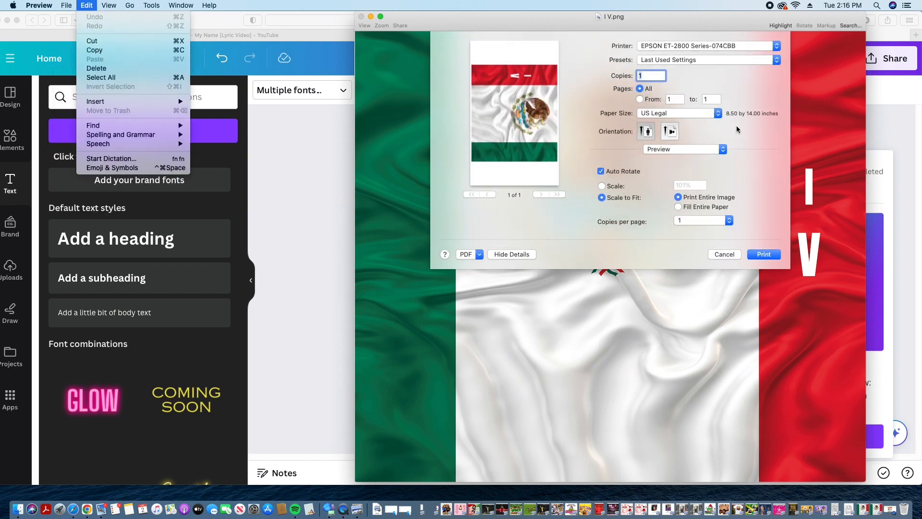
left_click(692, 161)
Step: Review the Layout and Color Matching print options and print the flag image on the EPSON ET-2800 Series printer
left_click(694, 149)
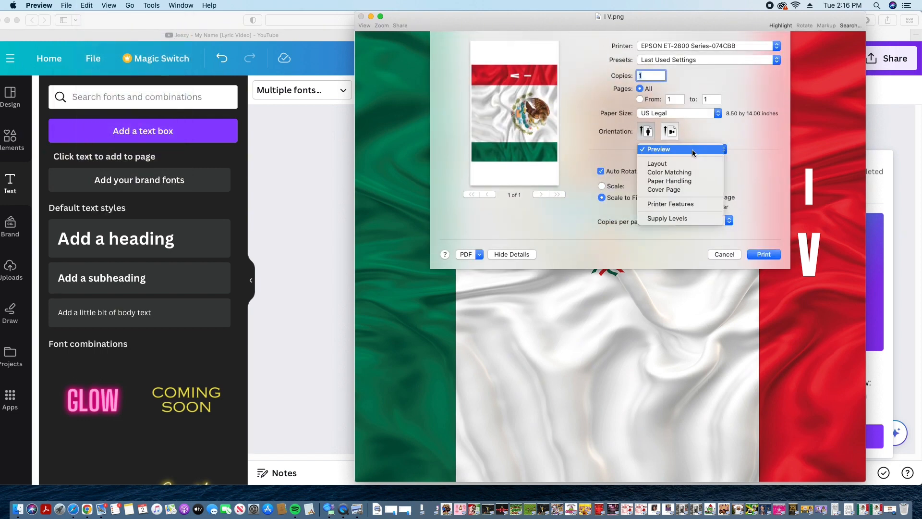
left_click(689, 165)
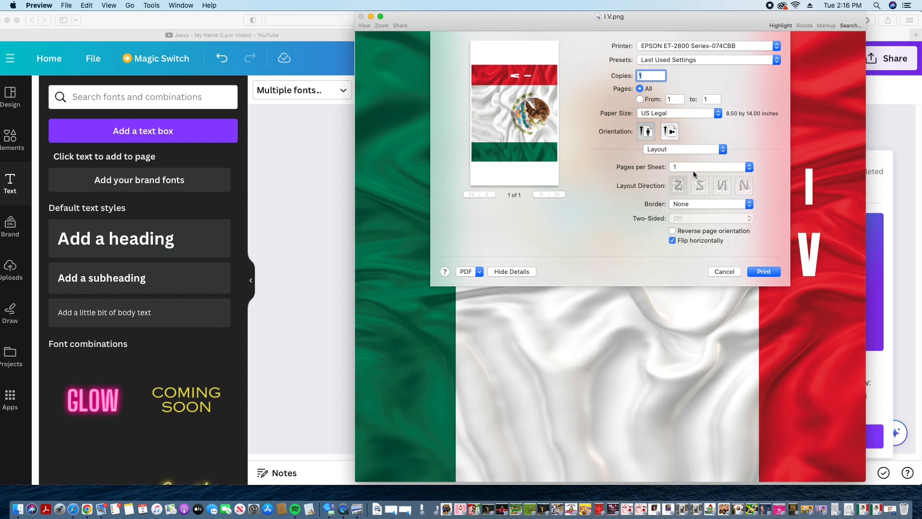
left_click(689, 151)
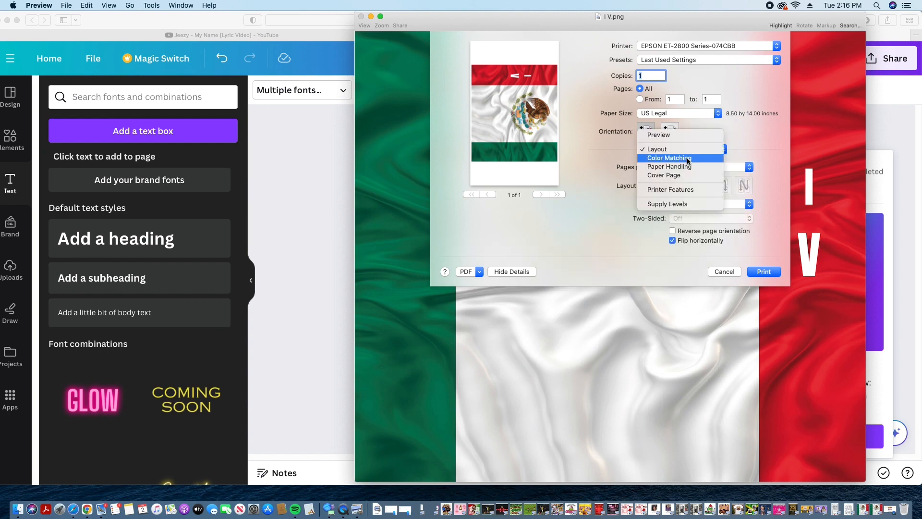
left_click(689, 153)
left_click(764, 227)
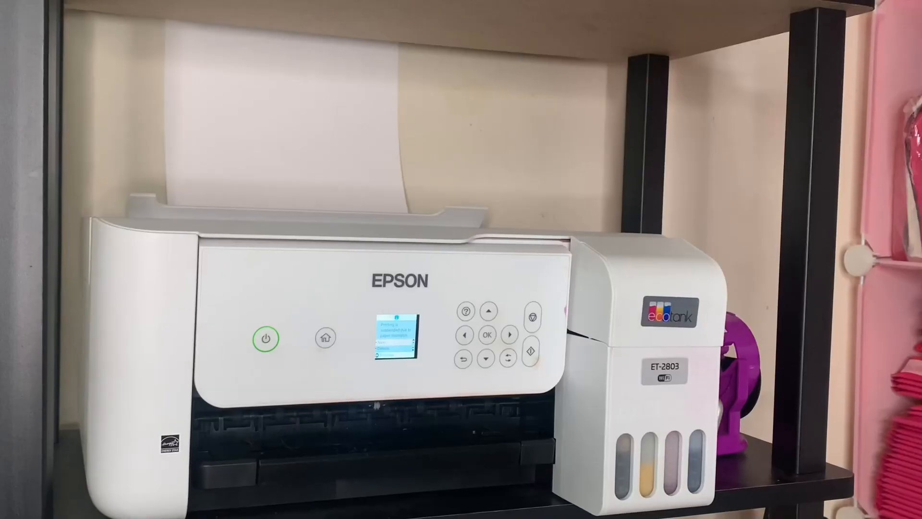